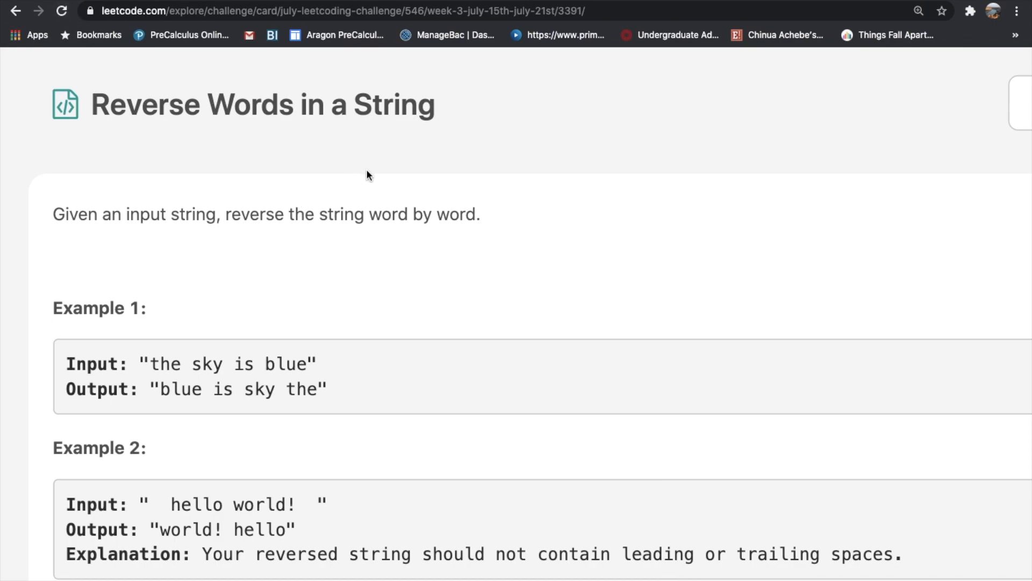
pyautogui.scroll(-1, 373, 302)
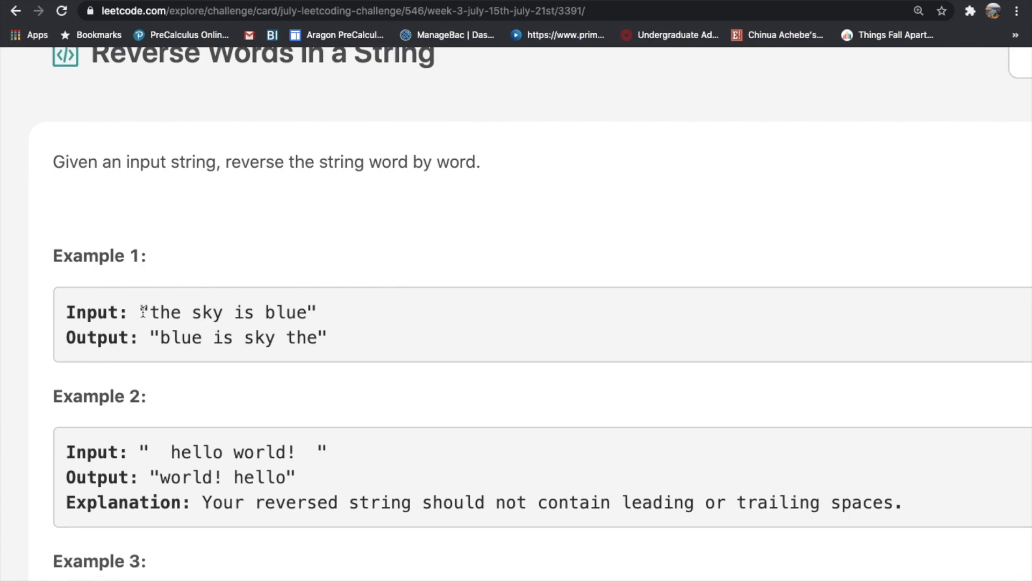
# Step: Review the problem examples, the leading/trailing spaces around 'world!', and the word definition in the notes
pyautogui.moveTo(139, 312); pyautogui.dragTo(318, 312)
pyautogui.moveTo(150, 337); pyautogui.dragTo(338, 343)
pyautogui.scroll(-1, 338, 342)
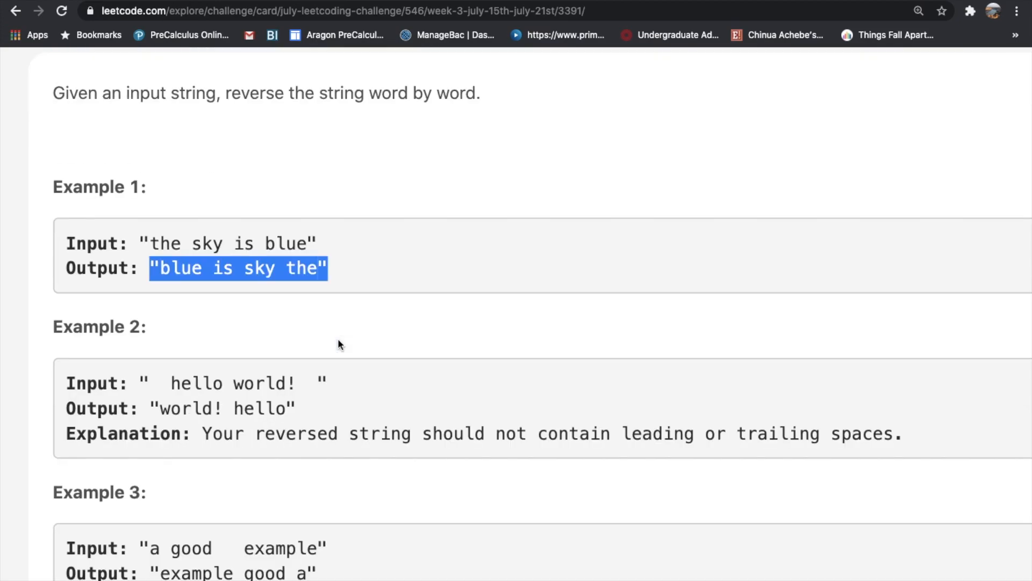
pyautogui.moveTo(147, 383); pyautogui.dragTo(173, 382)
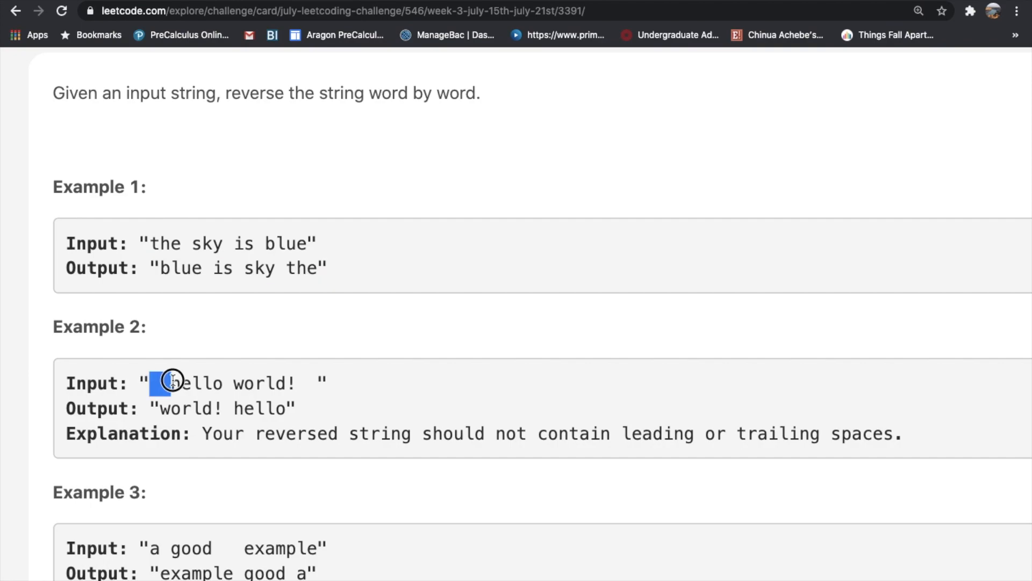
pyautogui.moveTo(297, 382); pyautogui.dragTo(324, 383)
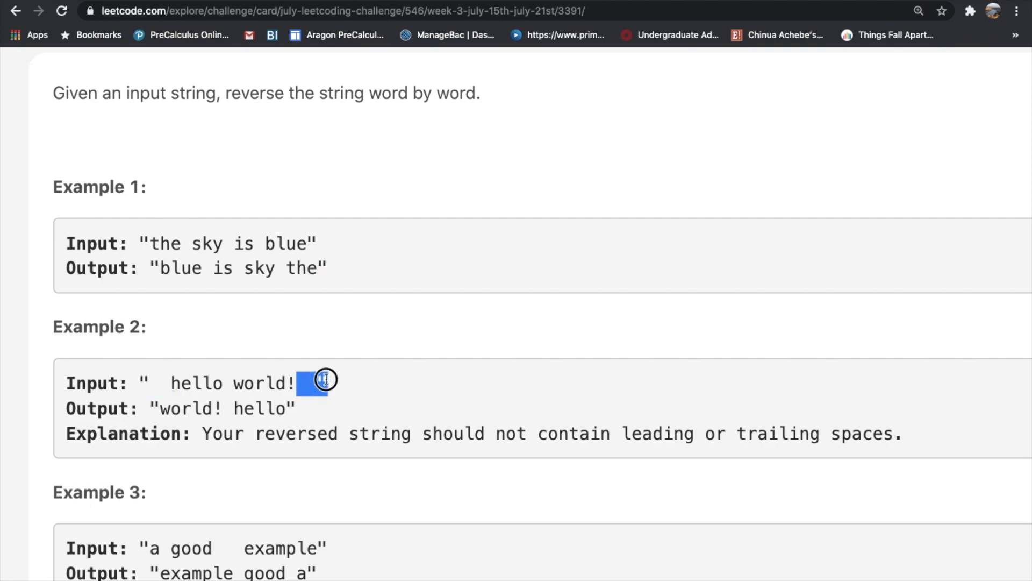
pyautogui.click(308, 380)
pyautogui.moveTo(153, 409); pyautogui.dragTo(221, 408)
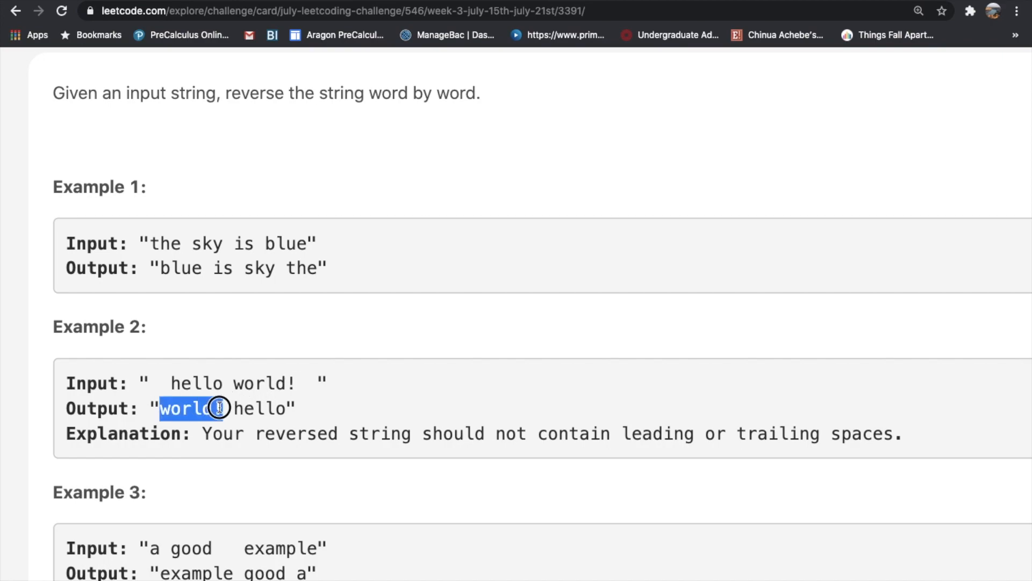
pyautogui.click(243, 403)
pyautogui.scroll(-5, 330, 417)
pyautogui.scroll(-5, 329, 418)
pyautogui.scroll(-3, 330, 419)
pyautogui.scroll(-1, 244, 469)
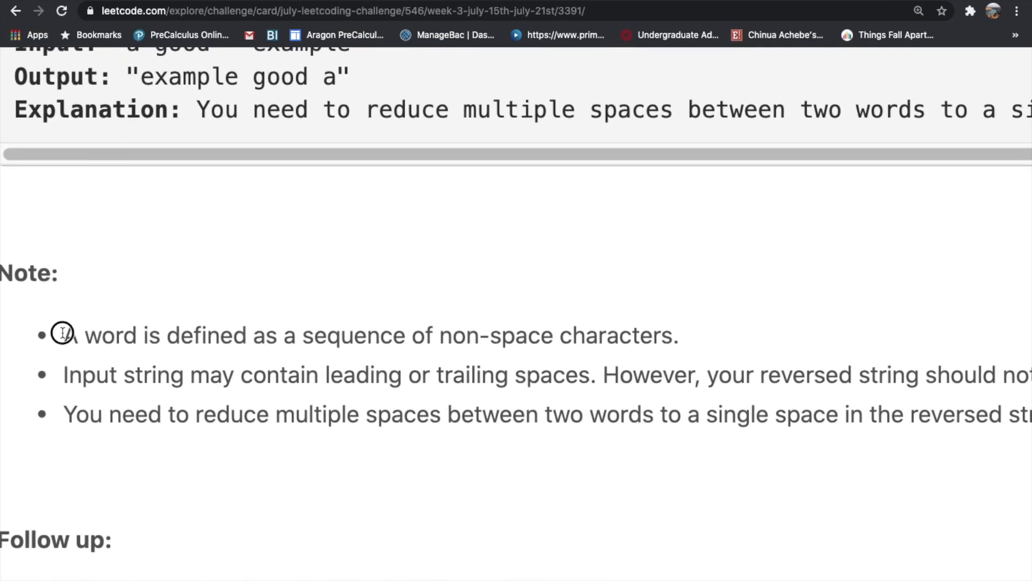
pyautogui.moveTo(63, 333); pyautogui.dragTo(636, 323)
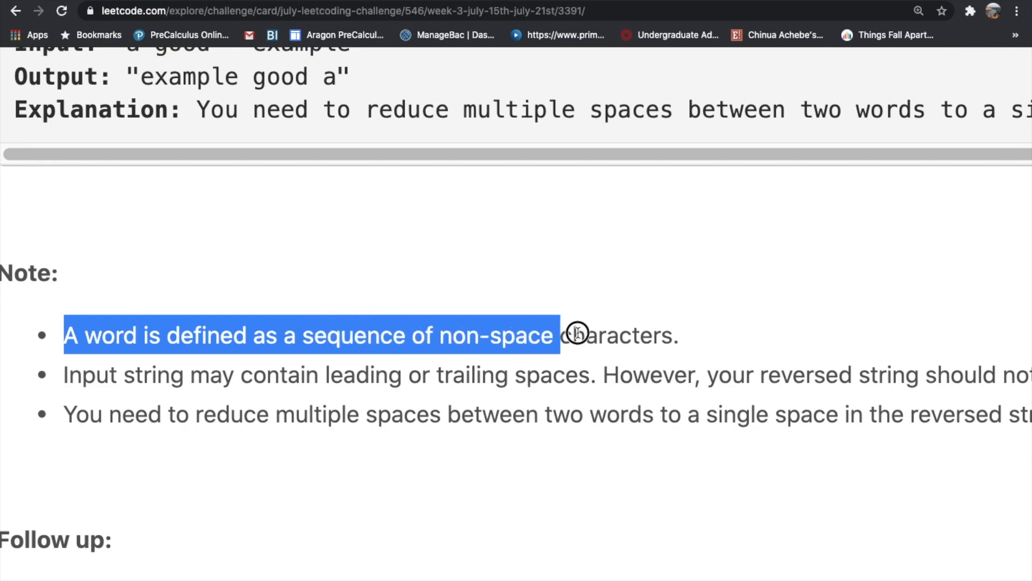
pyautogui.click(636, 318)
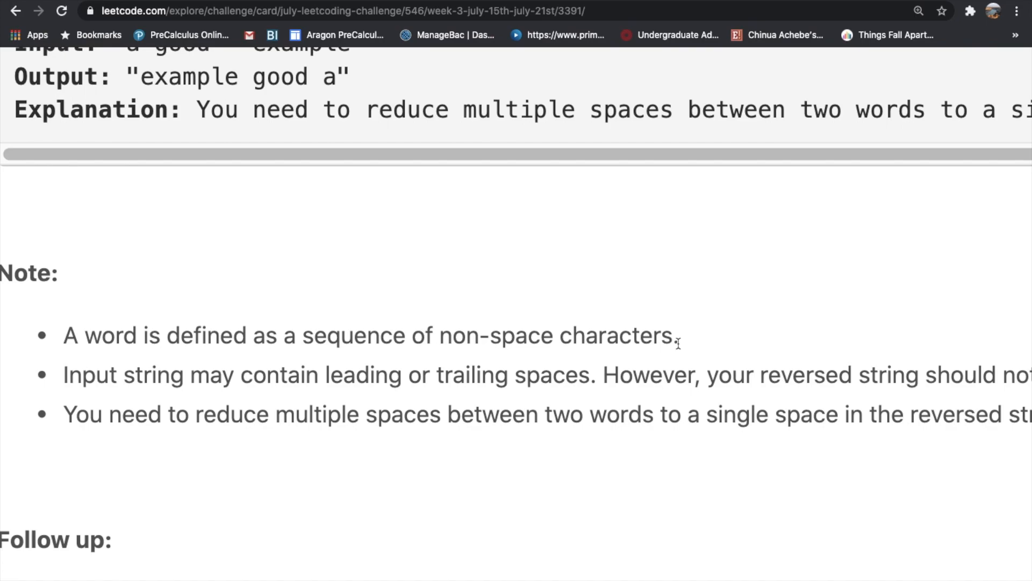
pyautogui.scroll(-3, 678, 343)
pyautogui.scroll(-5, 678, 343)
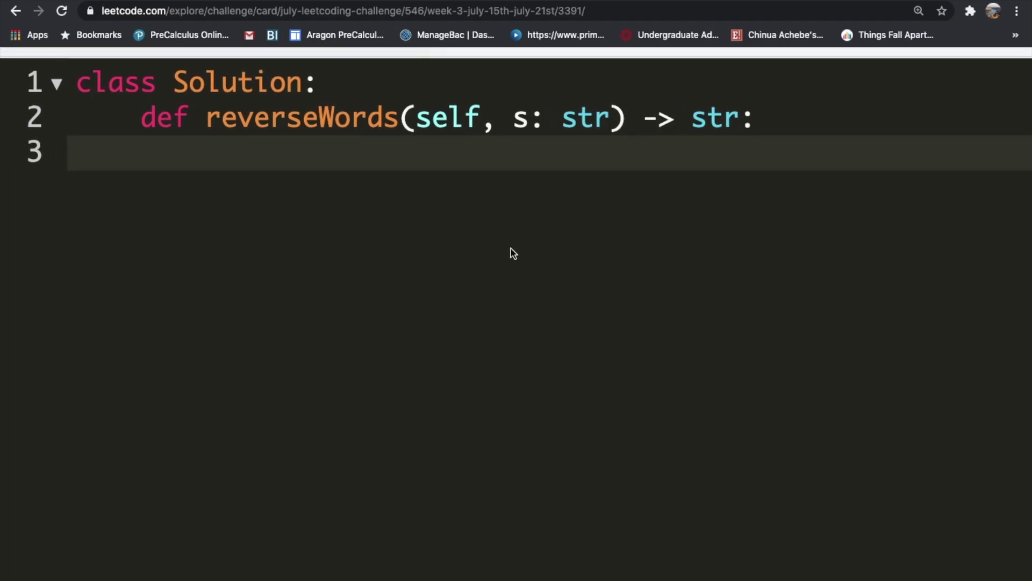
# Step: Make the method do 's = s.split()' then 'print(s)' and submit, getting Wrong Answer with null output
pyautogui.click(416, 157)
pyautogui.write('s.split(')
pyautogui.press('Right')
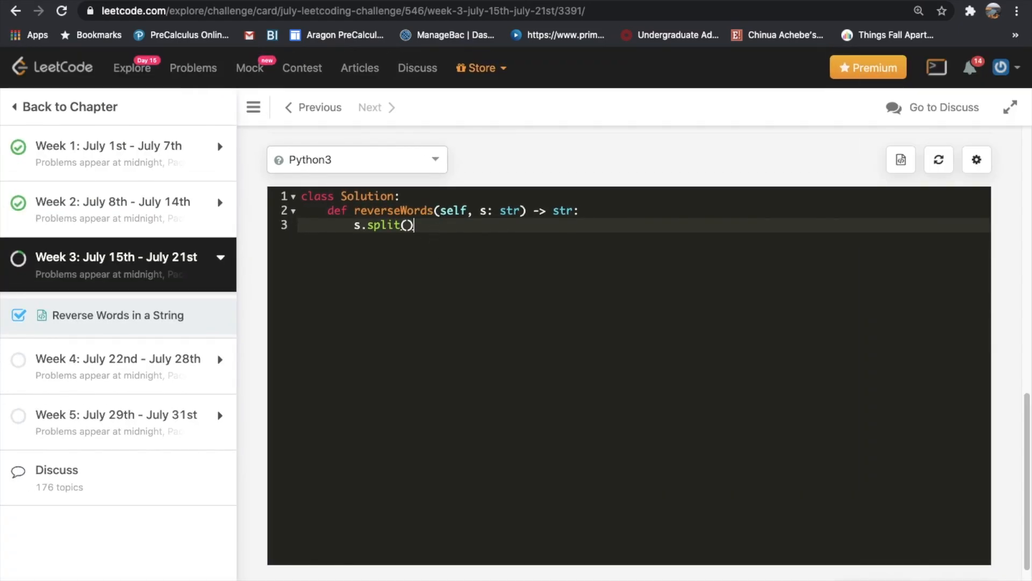
pyautogui.press('Return')
pyautogui.write('print')
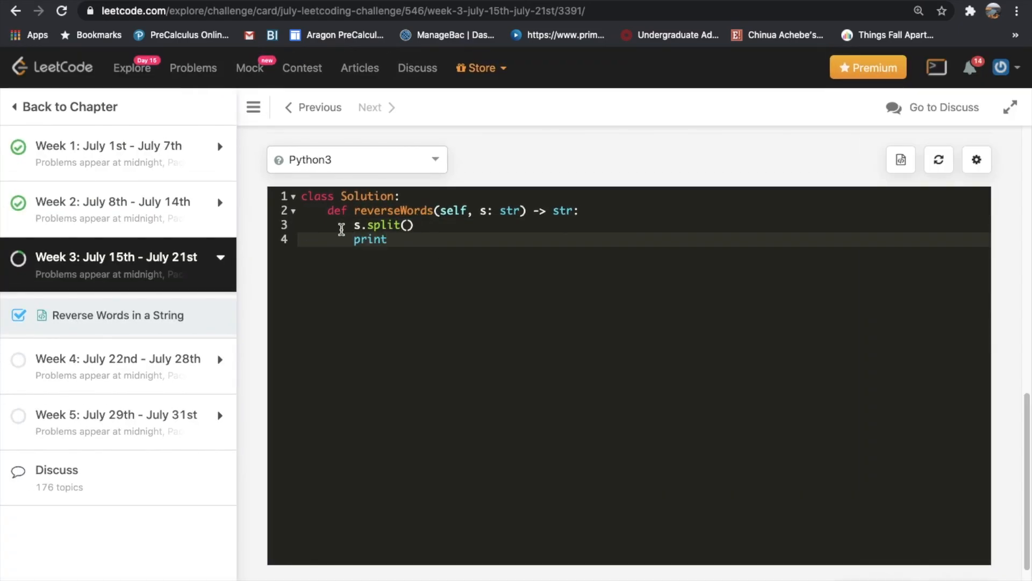
pyautogui.click(355, 225)
pyautogui.write('s =')
pyautogui.click(389, 240)
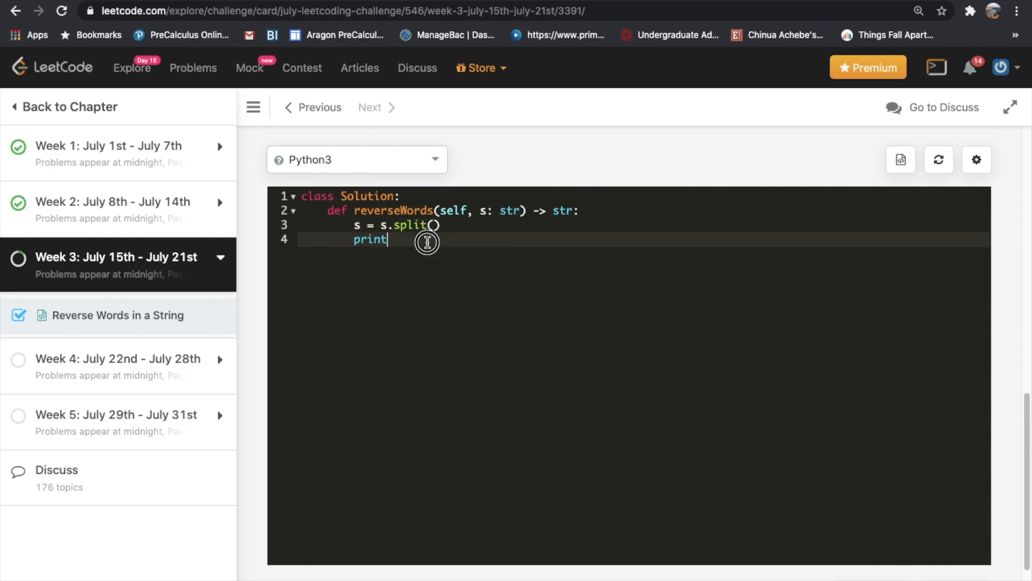
pyautogui.write('(s')
pyautogui.scroll(-5, 629, 323)
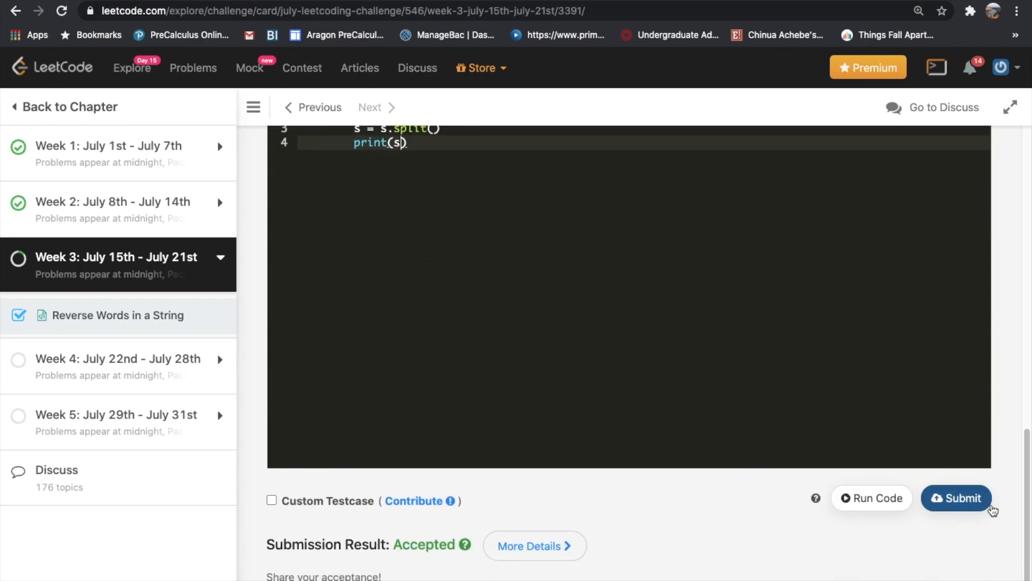
pyautogui.click(960, 497)
pyautogui.scroll(2, 774, 393)
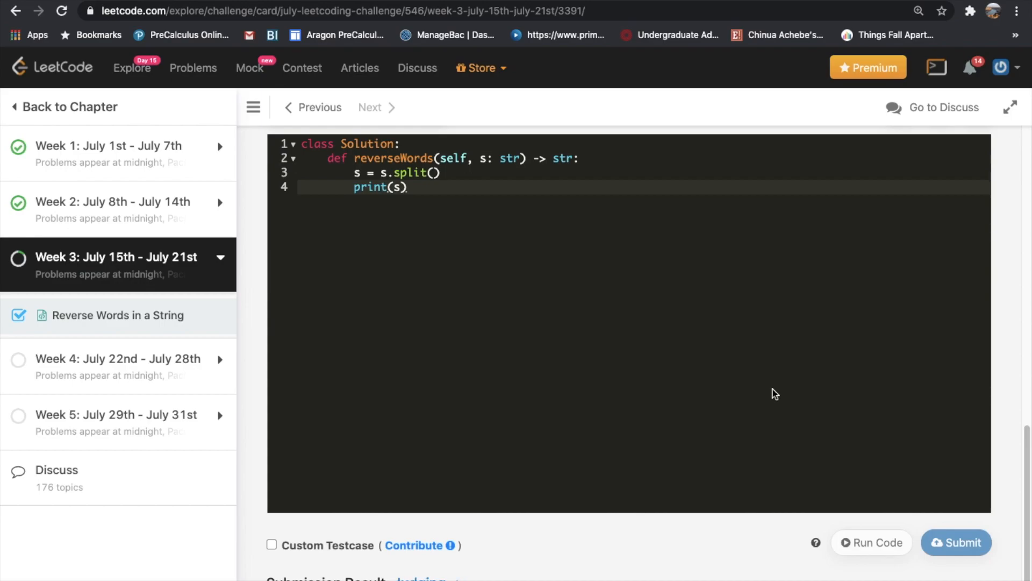
pyautogui.scroll(-5, 773, 394)
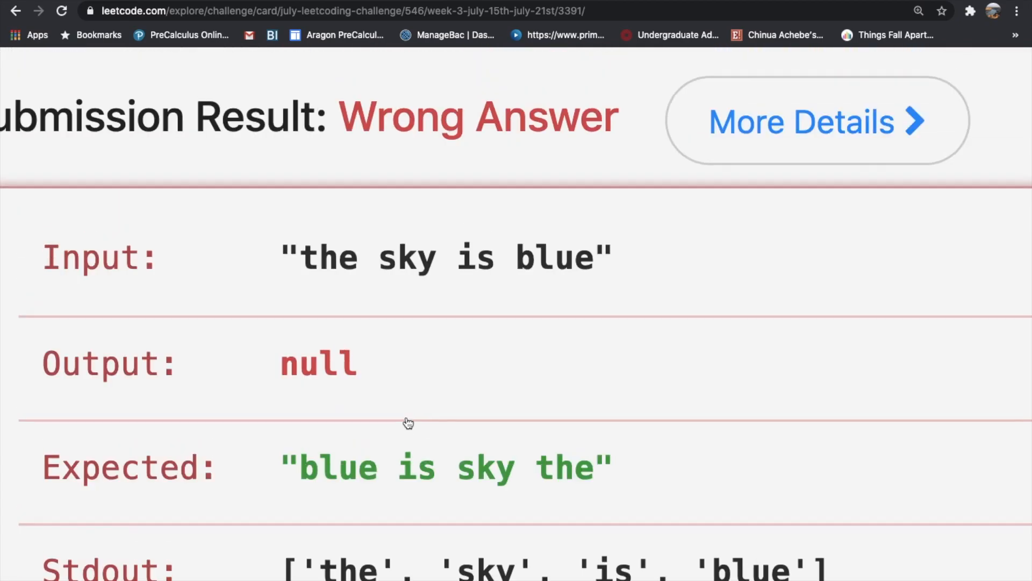
pyautogui.scroll(10, 407, 423)
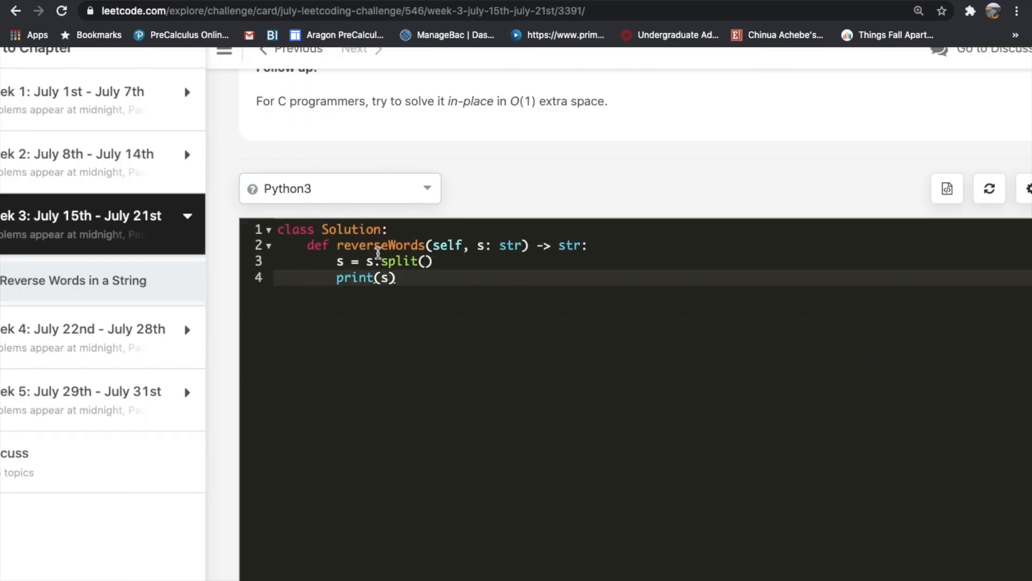
# Step: Remove the 's =' assignment and the print(s) debugging line, leaving s.split() on line 3
pyautogui.click(355, 261)
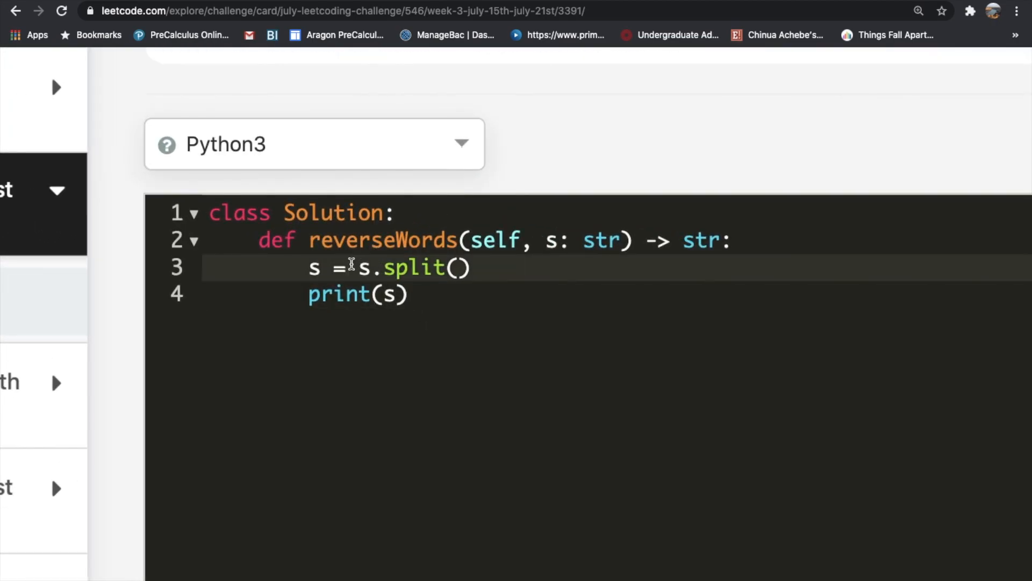
pyautogui.press('BackSpace')
pyautogui.press('BackSpace')
pyautogui.press('BackSpace')
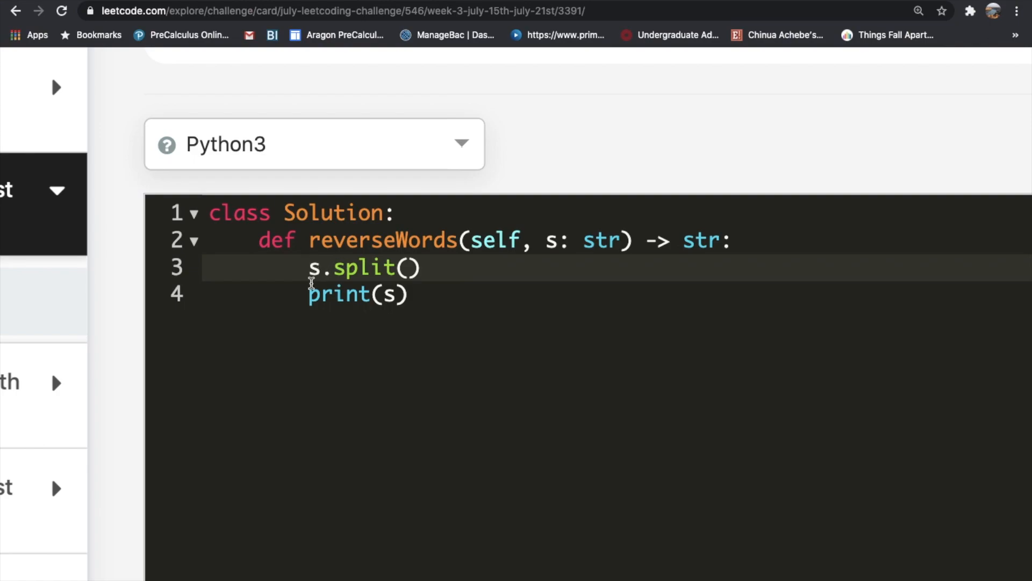
pyautogui.doubleClick(339, 293)
pyautogui.press('BackSpace')
pyautogui.press('BackSpace')
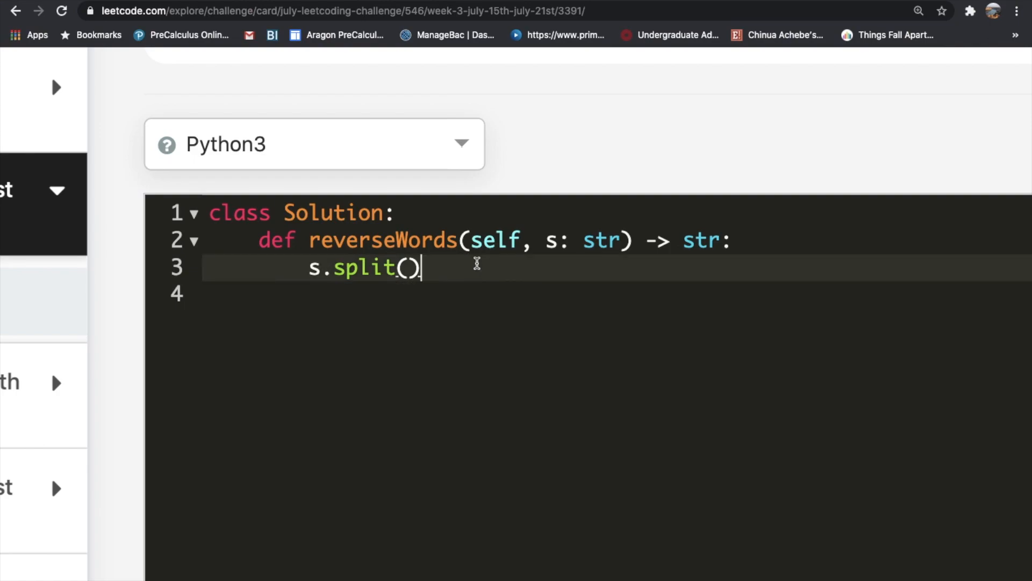
pyautogui.write('[::')
pyautogui.write('-')
pyautogui.write('1')
pyautogui.hotkey('shift', 'Home')
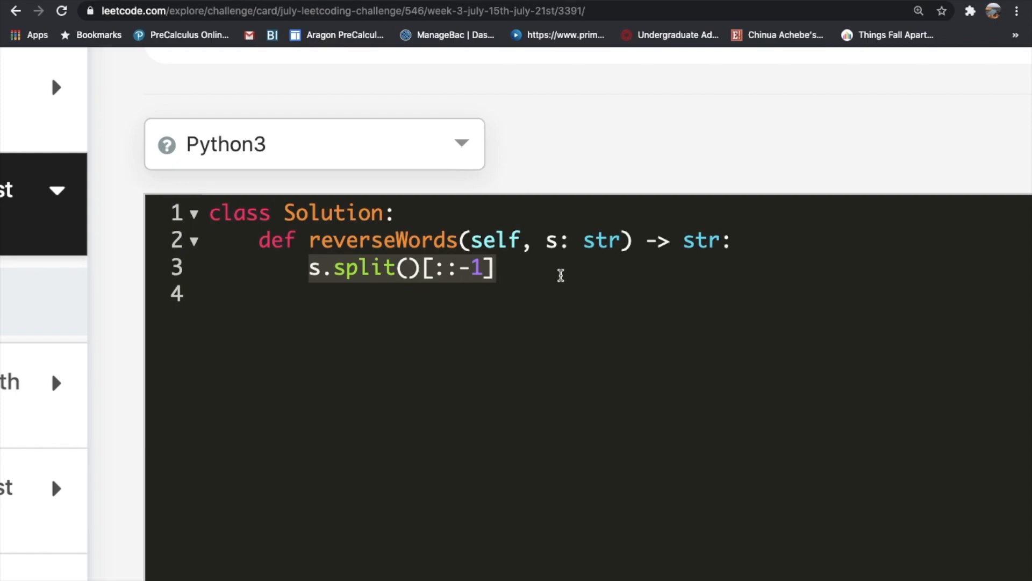
pyautogui.write('(')
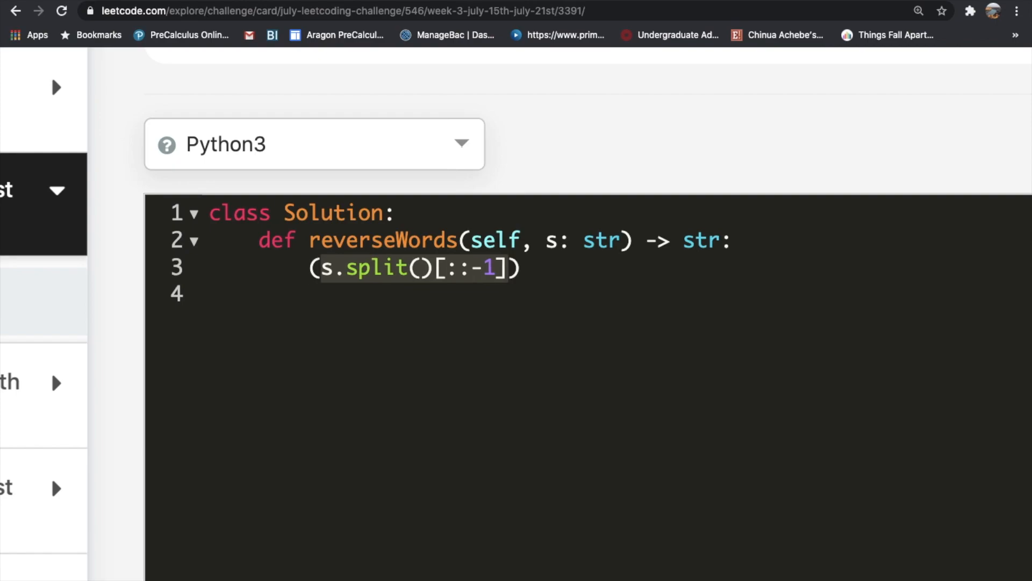
pyautogui.click(508, 267)
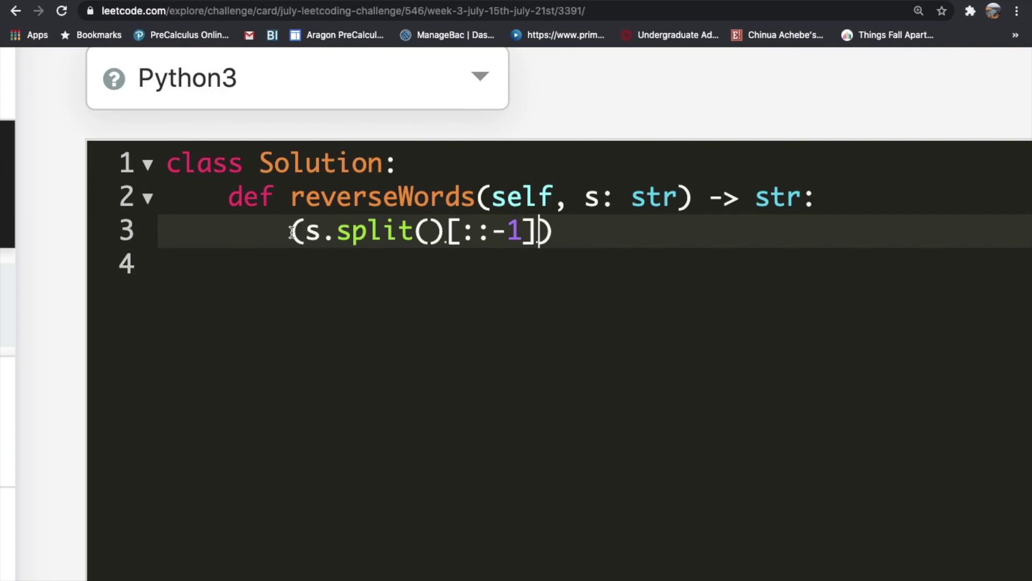
# Step: Rewrite line 3 as return " ".join(s.split()[::-1]) to return the reversed words joined by spaces
pyautogui.click(284, 232)
pyautogui.write('.jo')
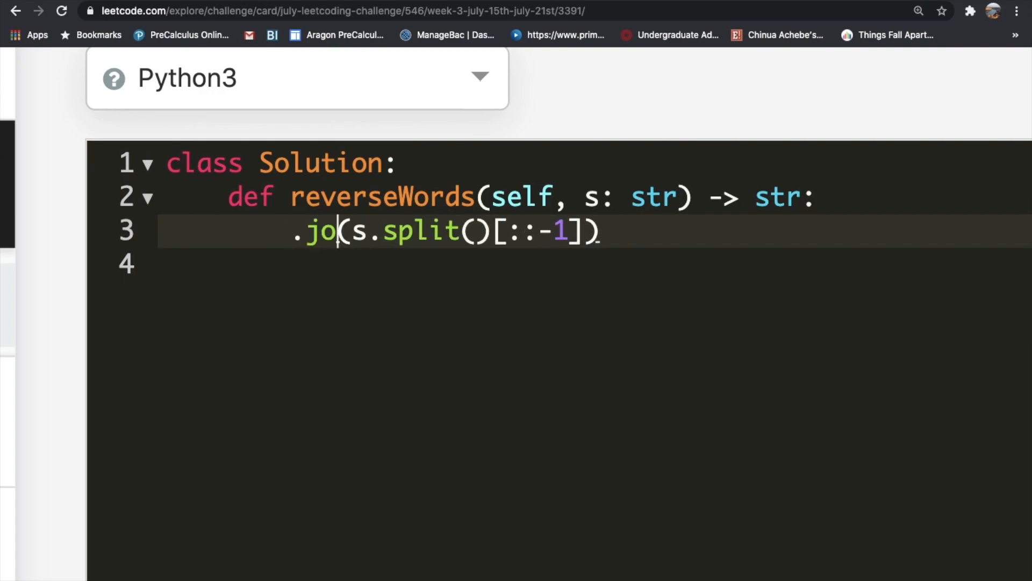
pyautogui.write('in')
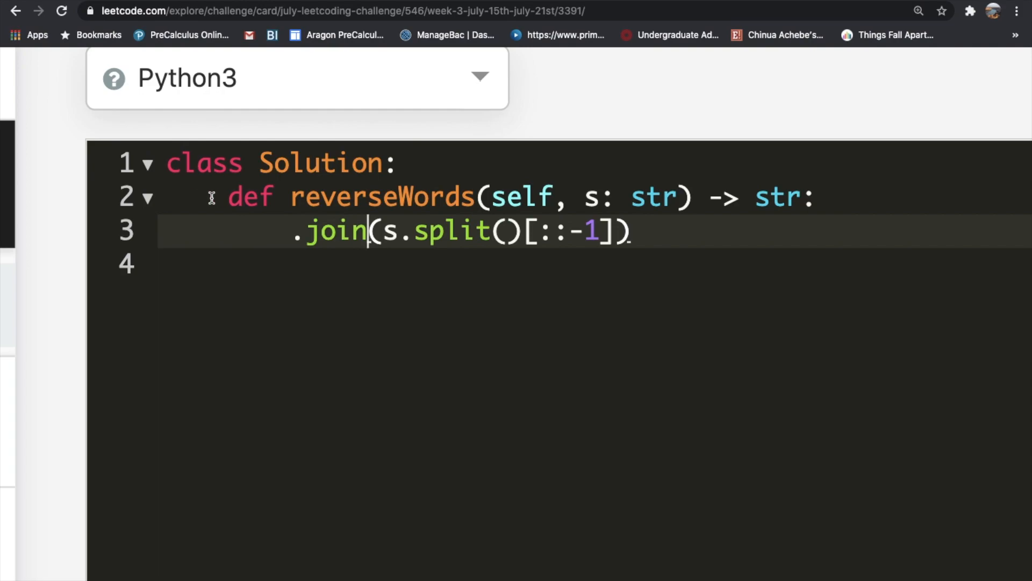
pyautogui.click(291, 231)
pyautogui.write('""')
pyautogui.press('Left')
pyautogui.press('Right')
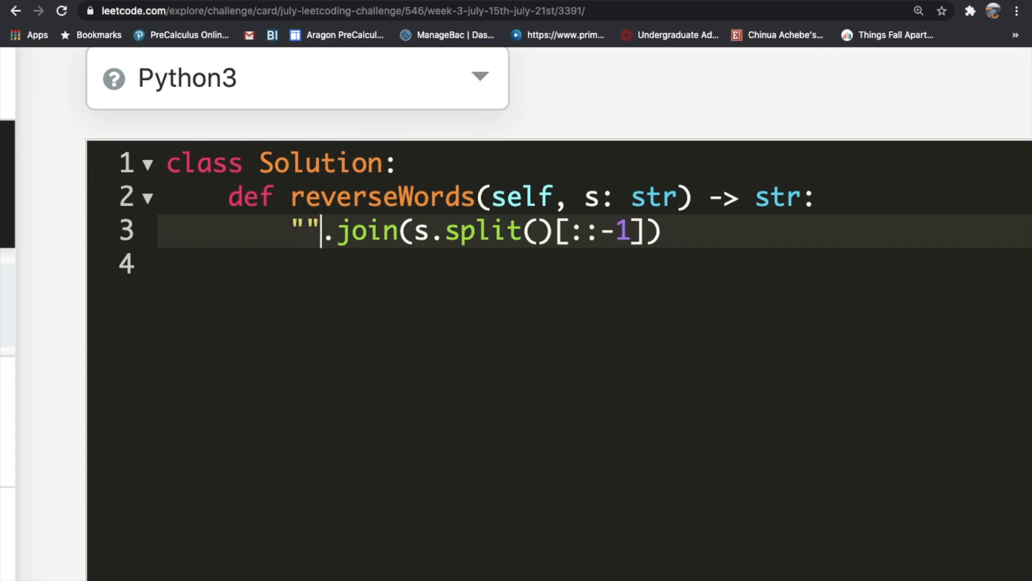
pyautogui.press('Left')
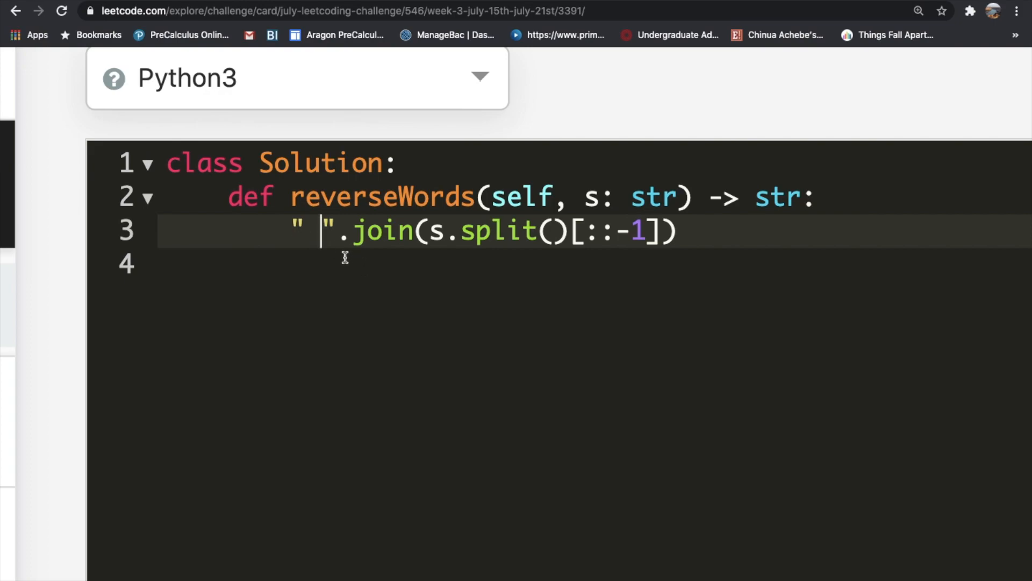
pyautogui.click(291, 234)
pyautogui.write('return')
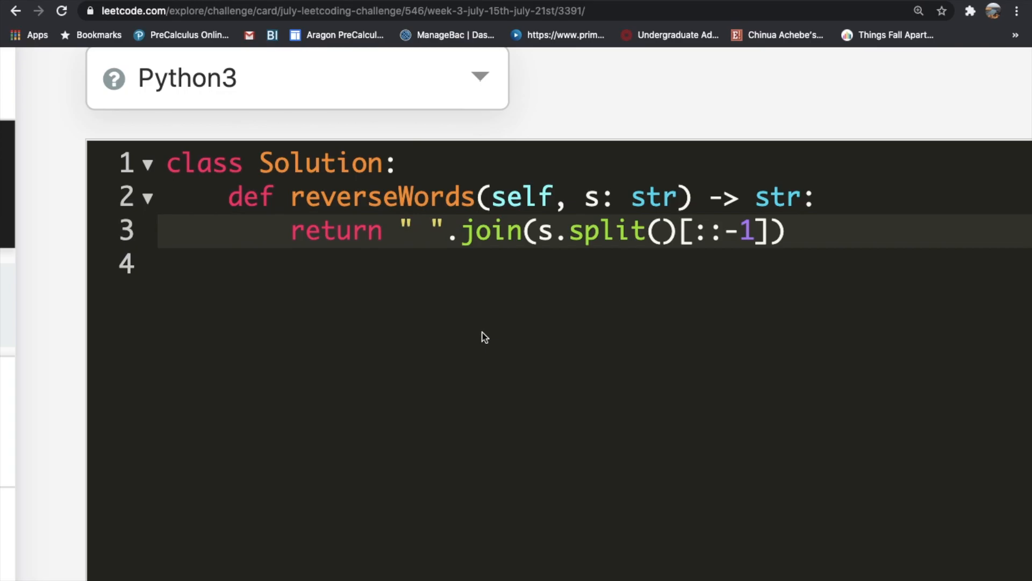
pyautogui.scroll(-8, 481, 331)
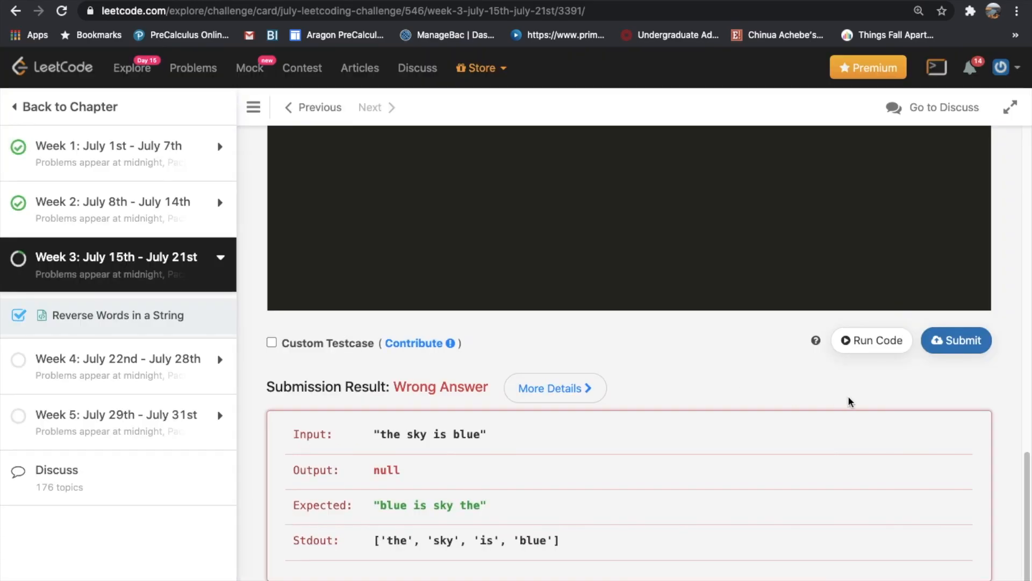
# Step: Submit the reverse-words solution and get an Accepted result
pyautogui.click(955, 343)
pyautogui.scroll(-1, 690, 381)
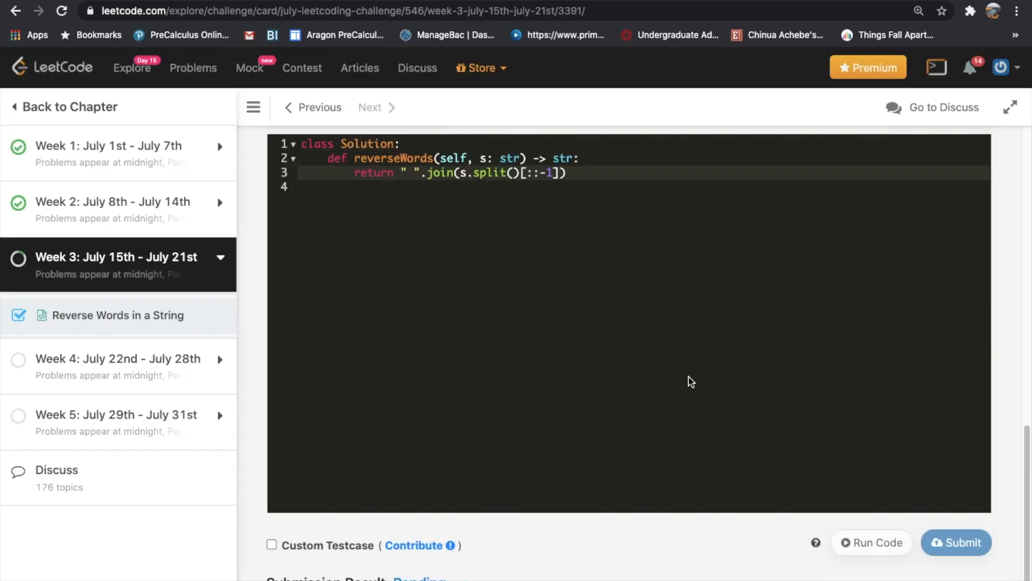
pyautogui.scroll(-2, 690, 382)
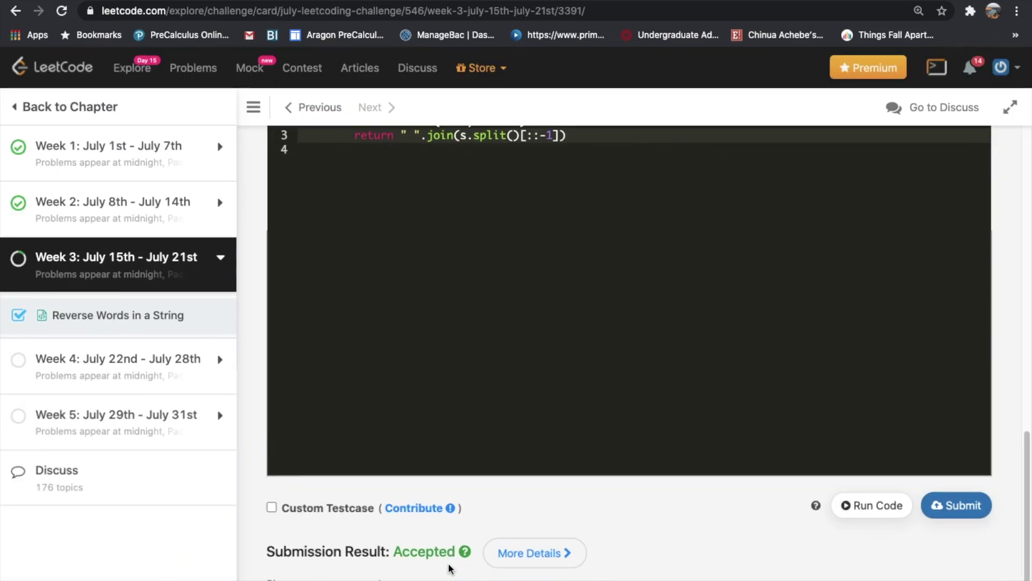
pyautogui.scroll(3, 601, 335)
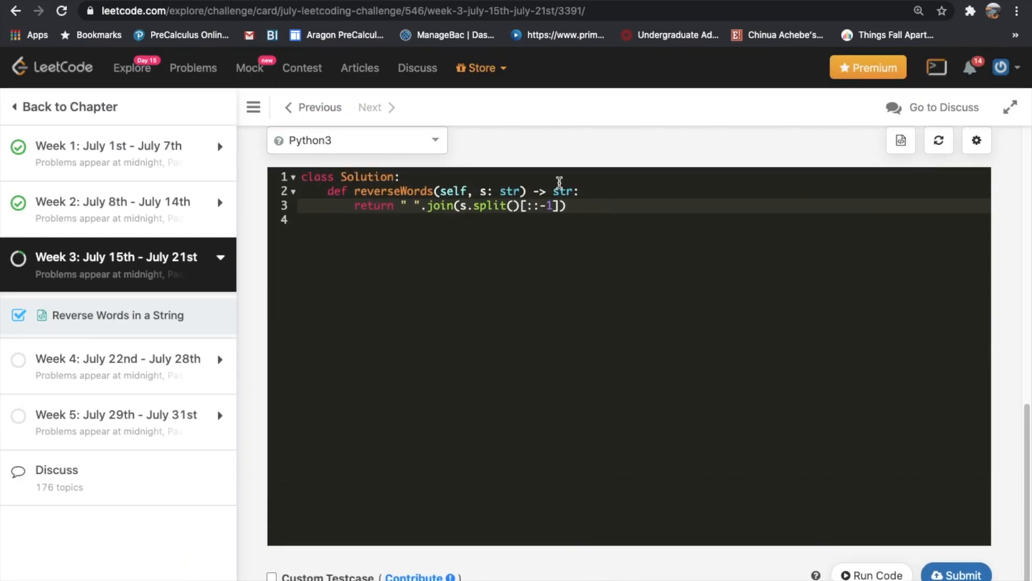